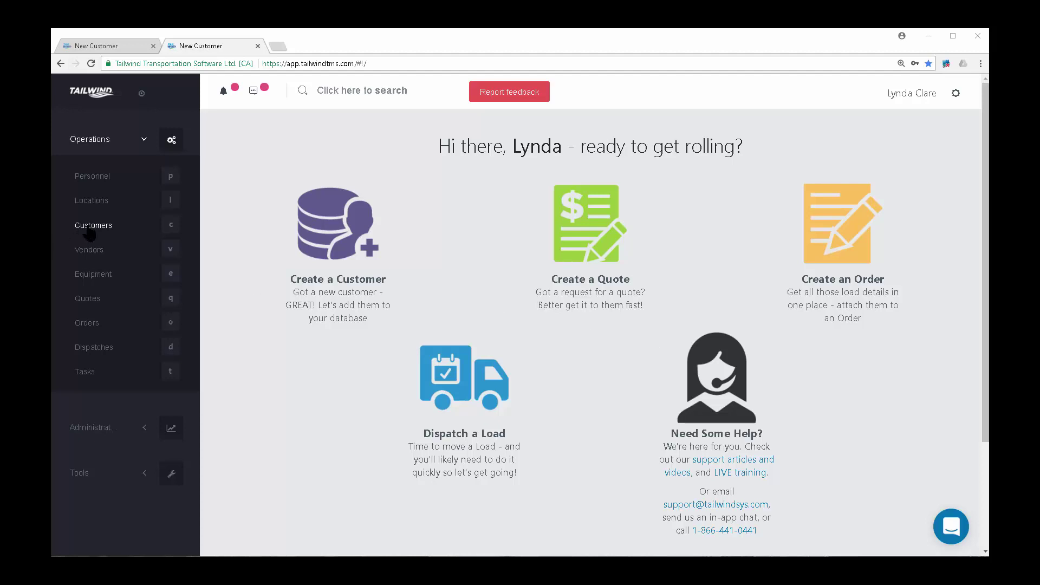
Open the Customer list from the Operations sidebar
left_click(92, 230)
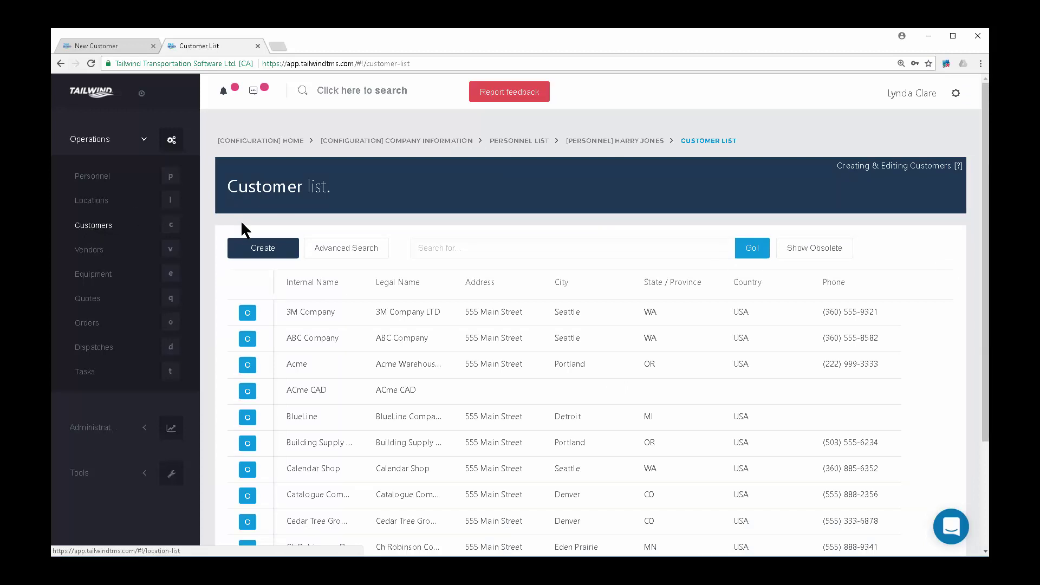
left_click(250, 250)
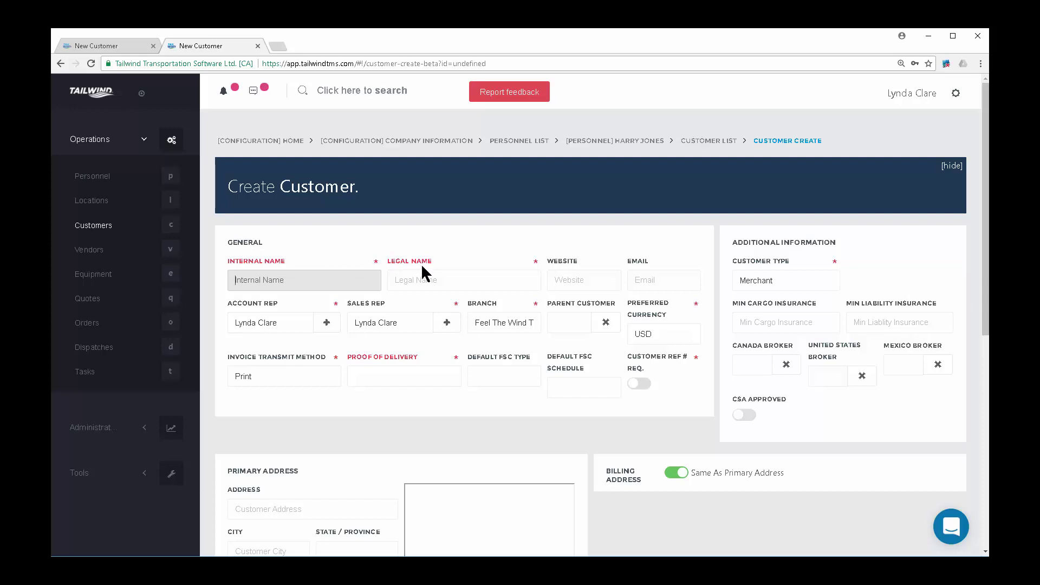
left_click_drag(429, 262, 386, 263)
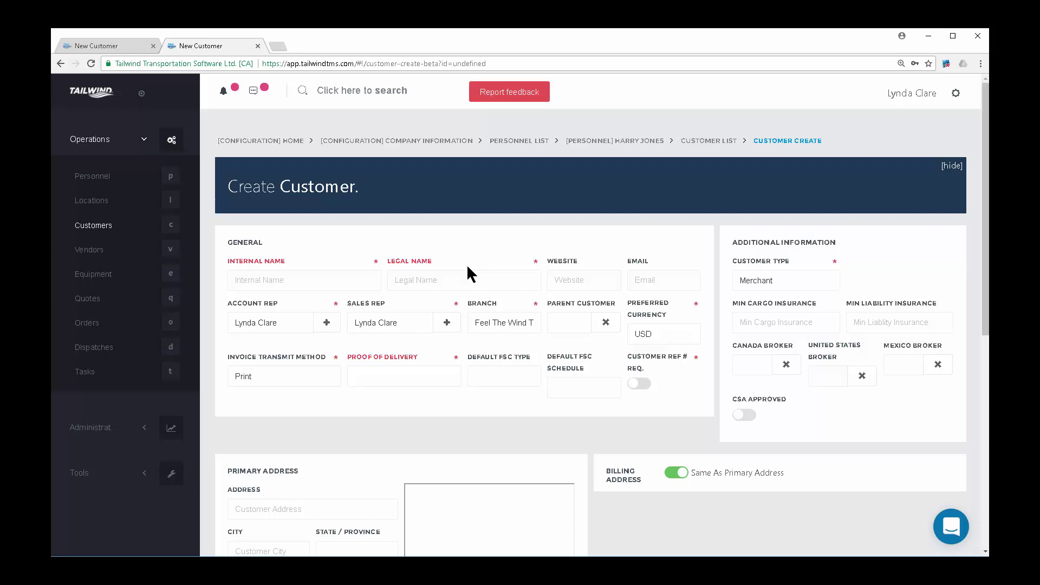
left_click_drag(288, 262, 222, 262)
left_click_drag(428, 257, 380, 264)
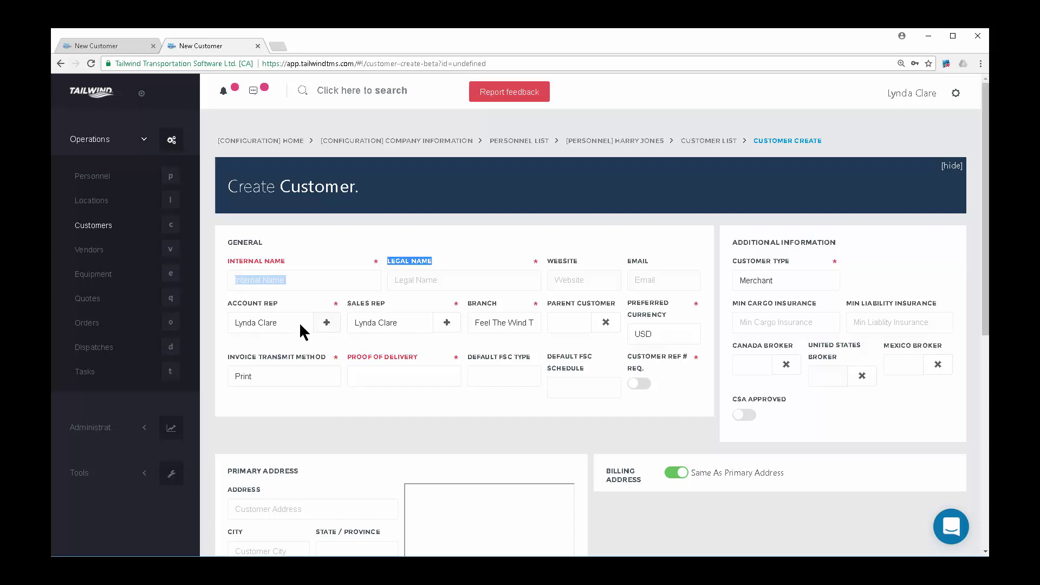
left_click_drag(277, 305, 226, 304)
left_click_drag(385, 304, 372, 302)
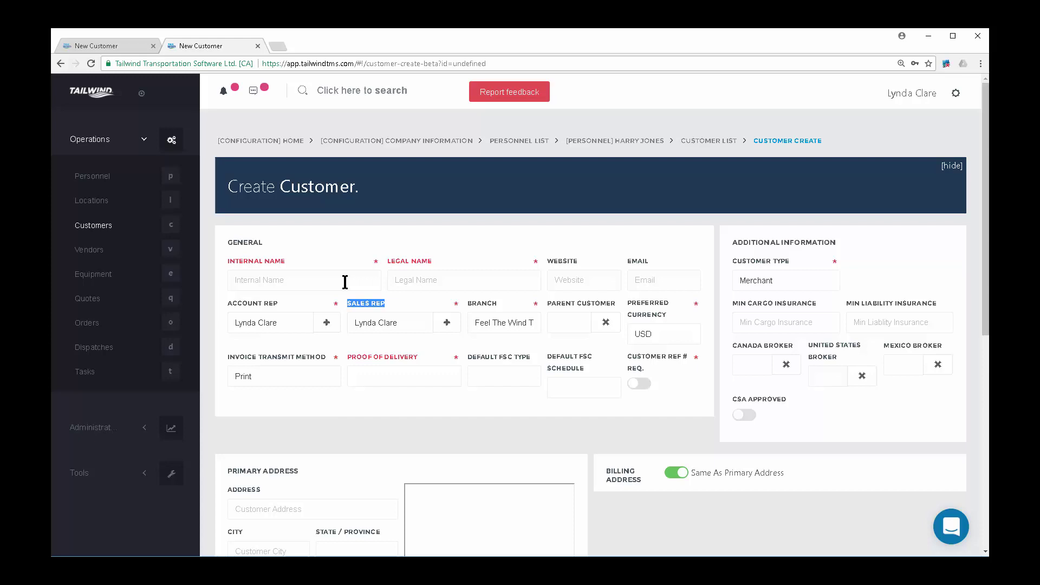
left_click(301, 321)
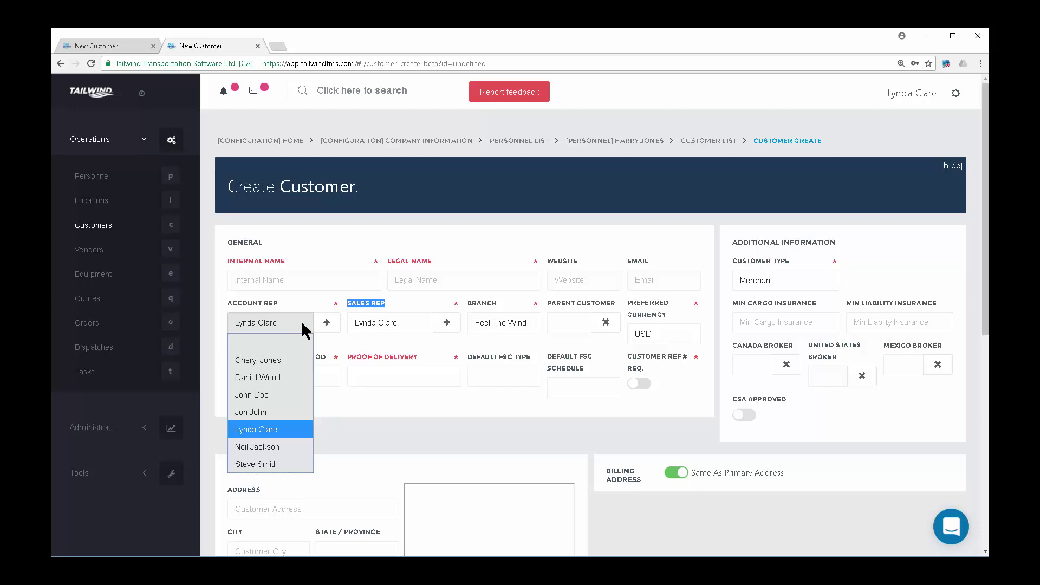
scroll(412, 397, "down", 4)
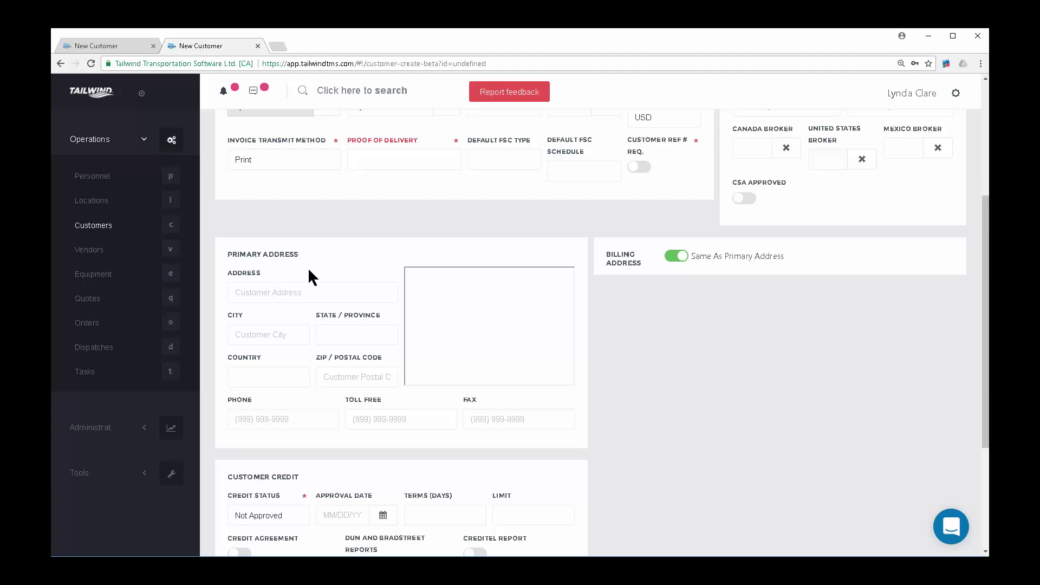
scroll(354, 312, "up", 4)
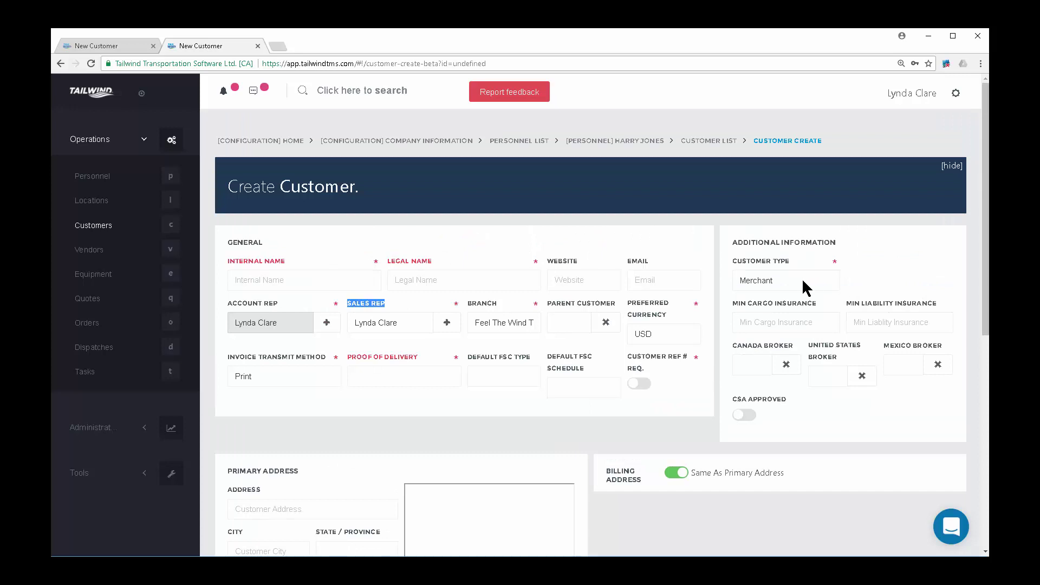
Compare the Merchant and Carrier customer types, then set the type to Prospect
left_click(803, 287)
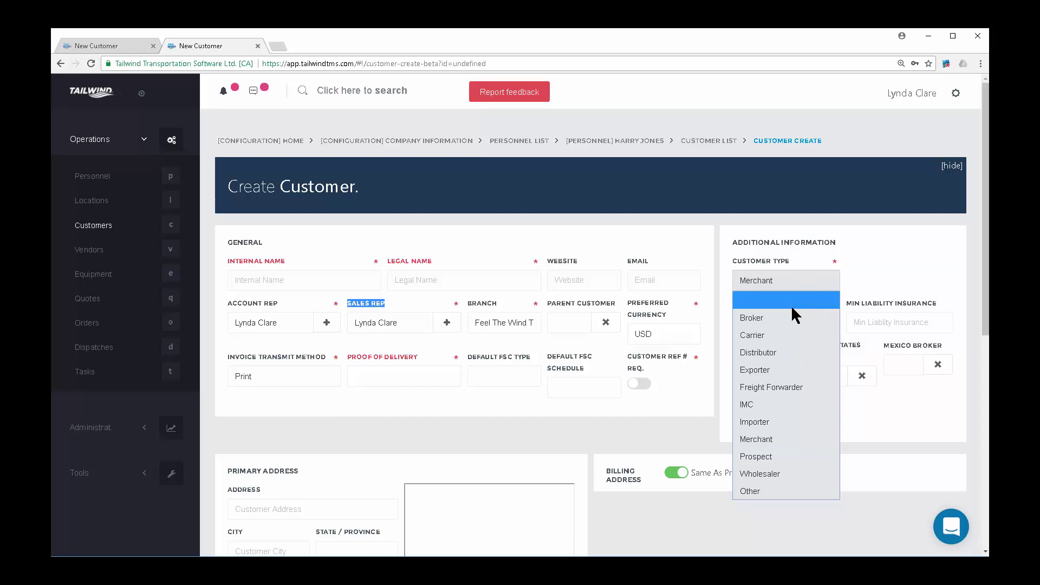
left_click(772, 438)
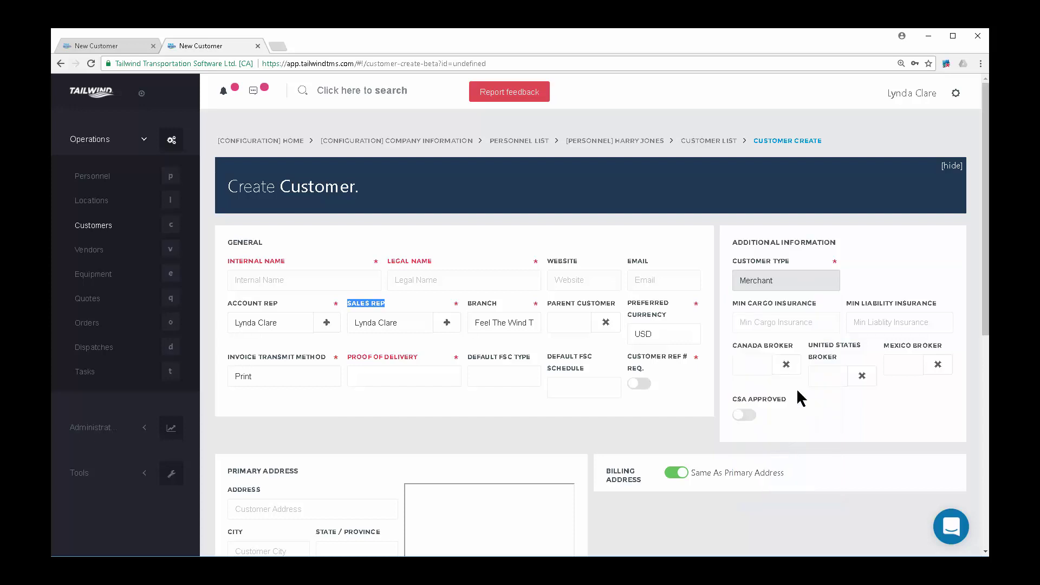
left_click(805, 285)
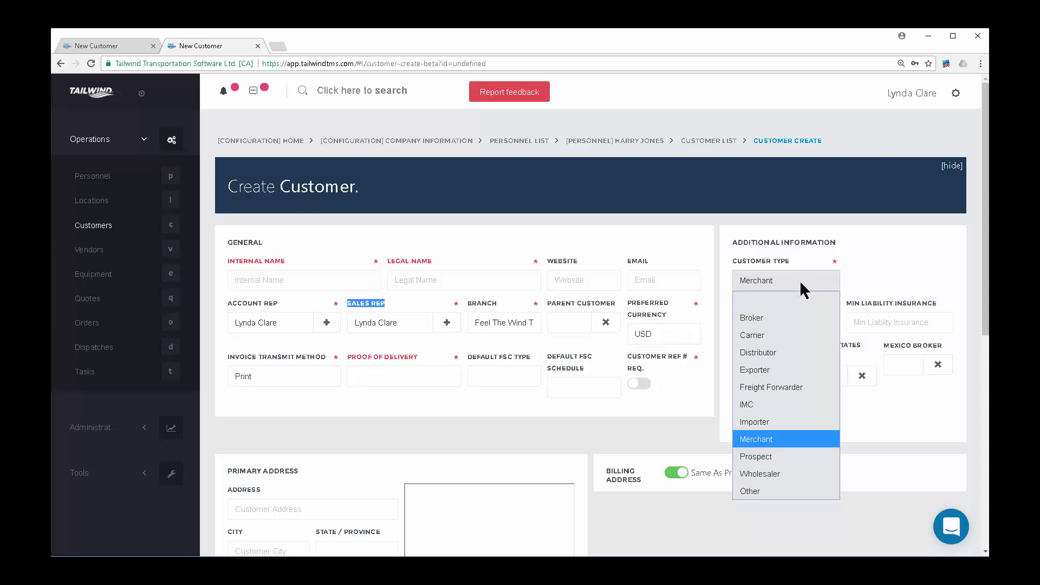
left_click(768, 334)
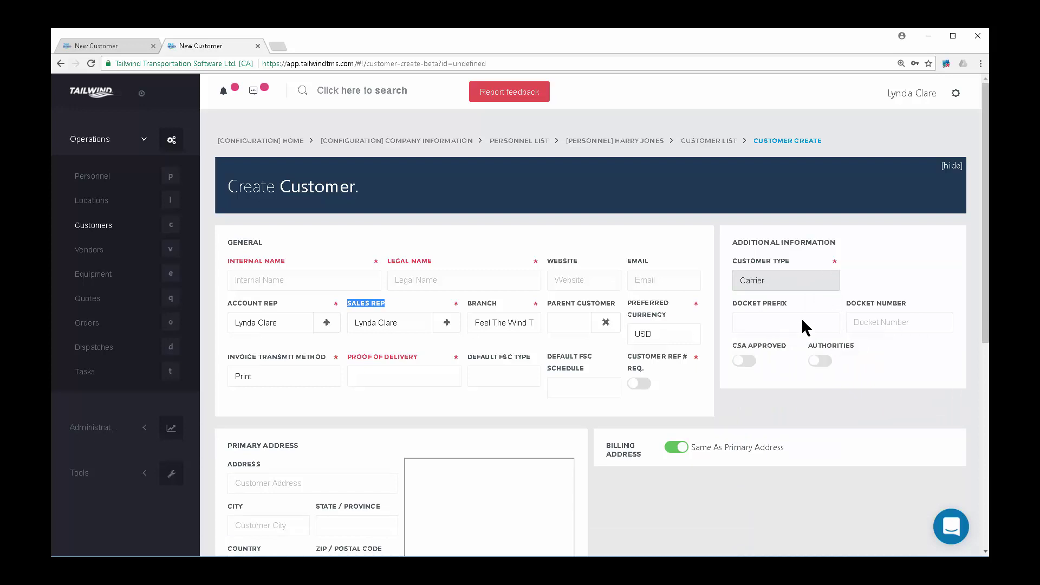
left_click(803, 273)
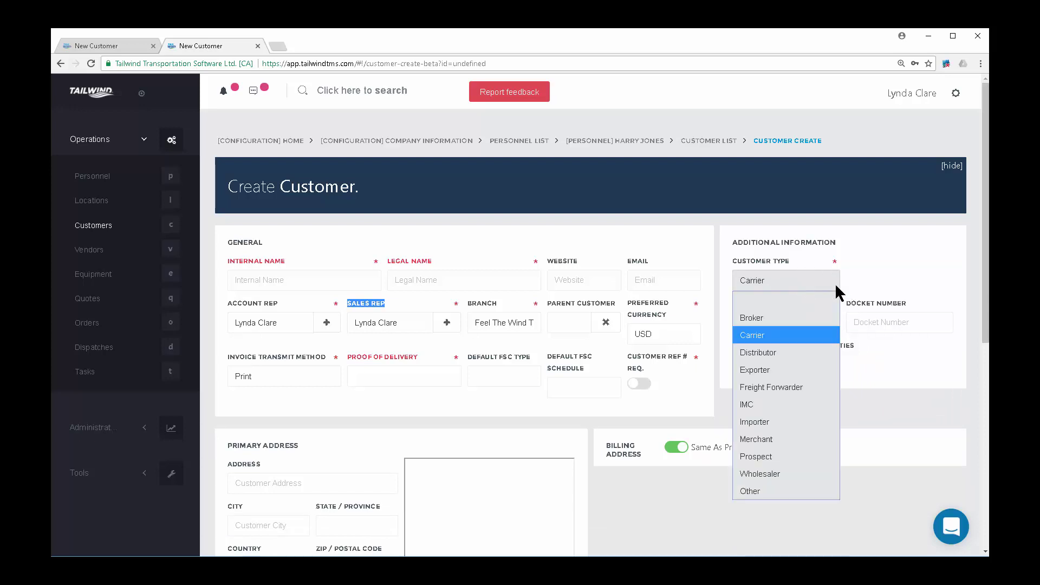
left_click(788, 456)
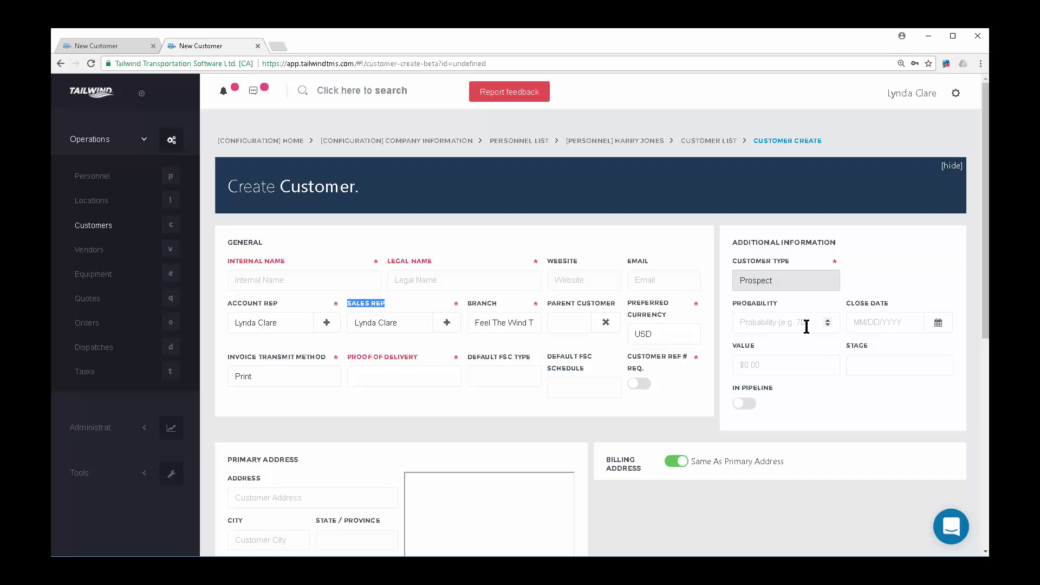
Switch Customer Type back to Merchant and inspect the Min Cargo and Min Liability Insurance fields
left_click(798, 279)
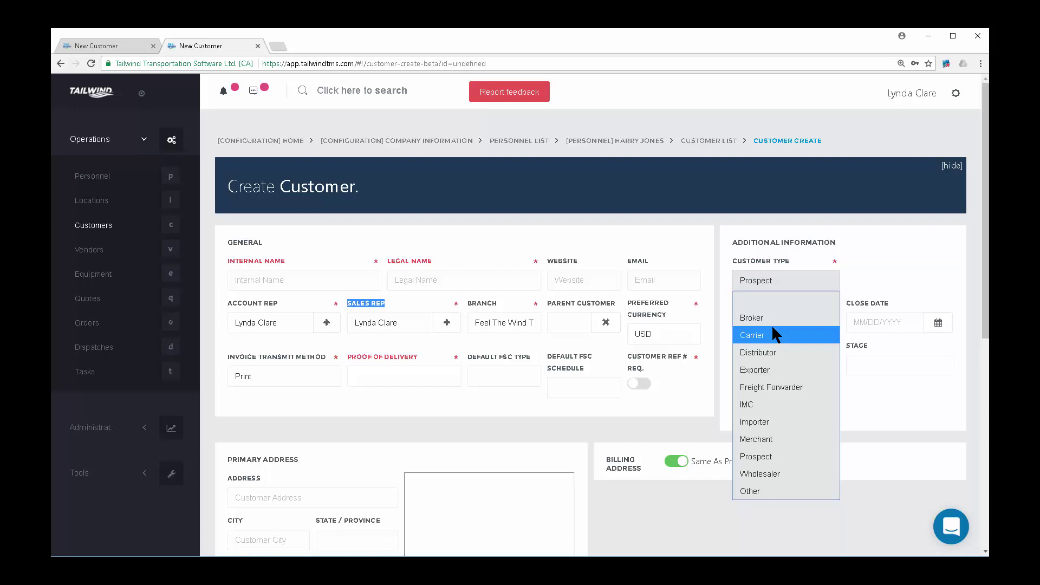
left_click(768, 437)
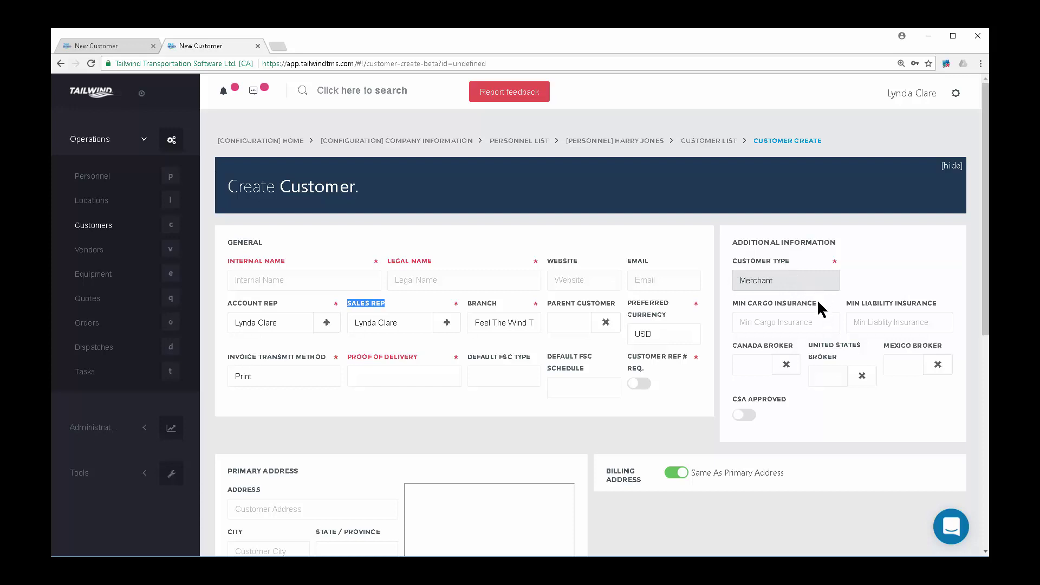
left_click(769, 322)
left_click(876, 322)
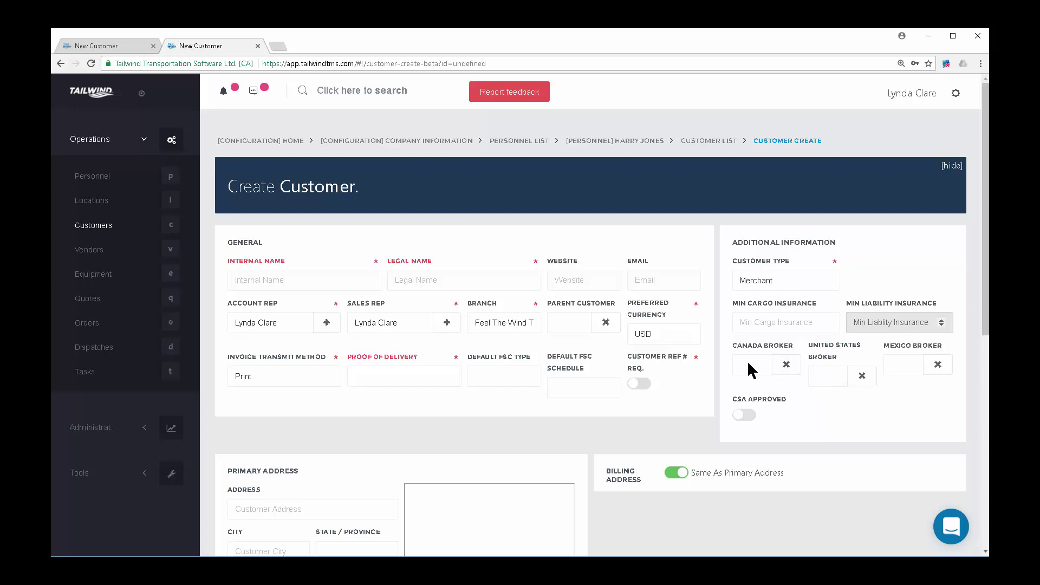
key("ctrl+shift+Tab")
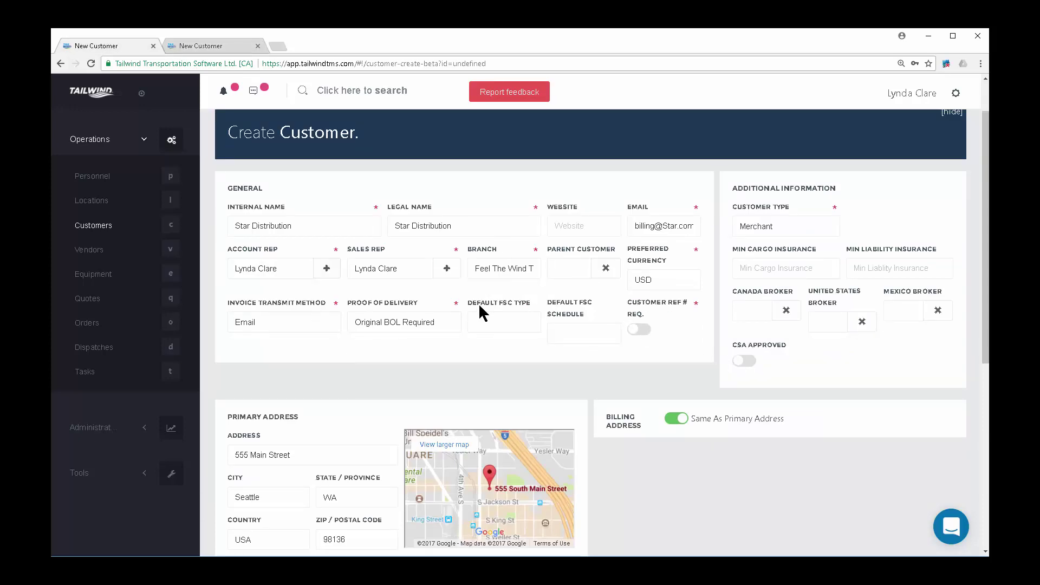
scroll(478, 303, "down", 2)
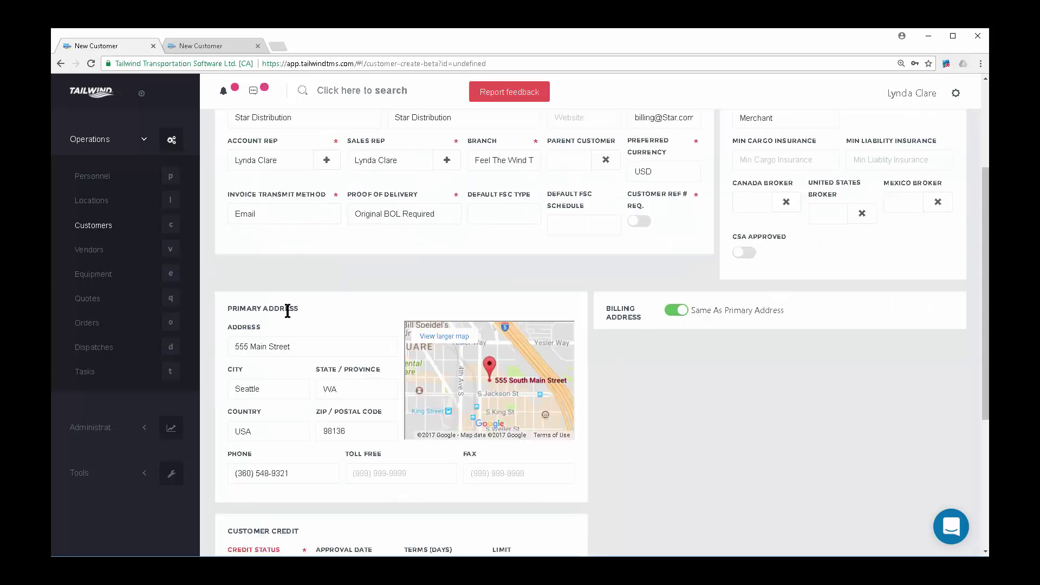
left_click(672, 314)
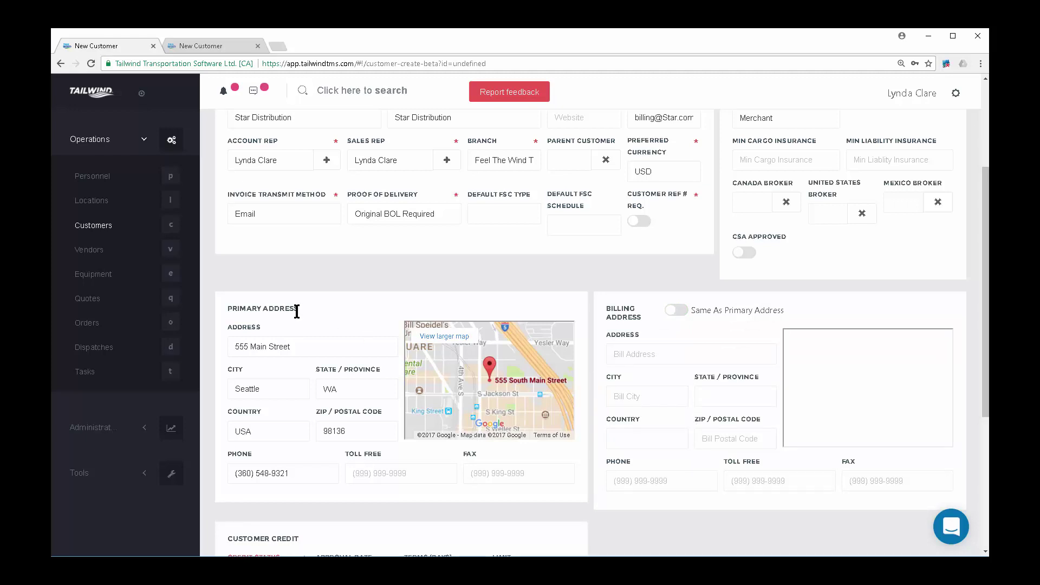
left_click(684, 312)
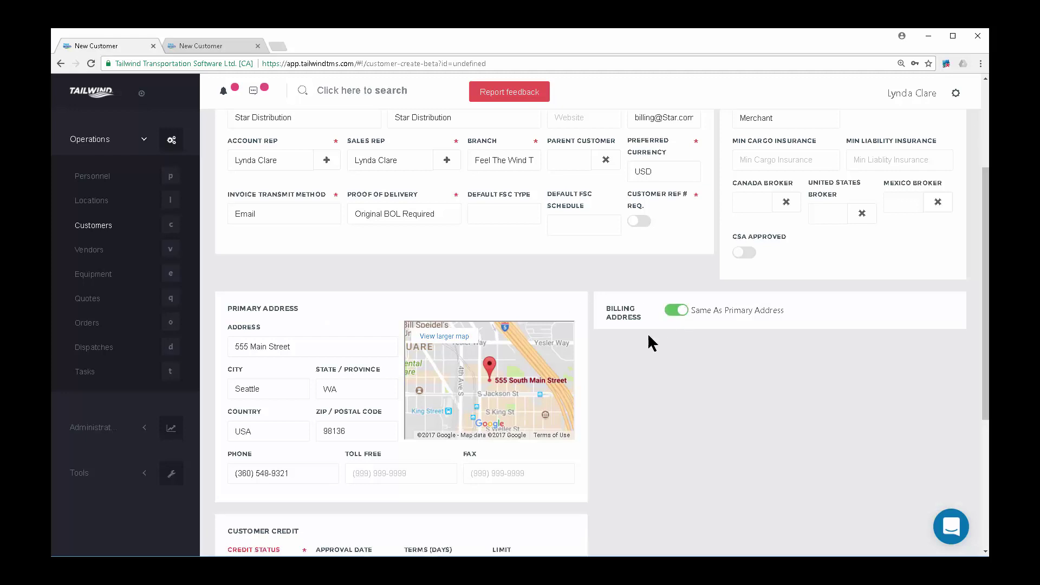
Set Credit Status to Approved with an approval date of 10/30/2017
scroll(434, 425, "down", 2)
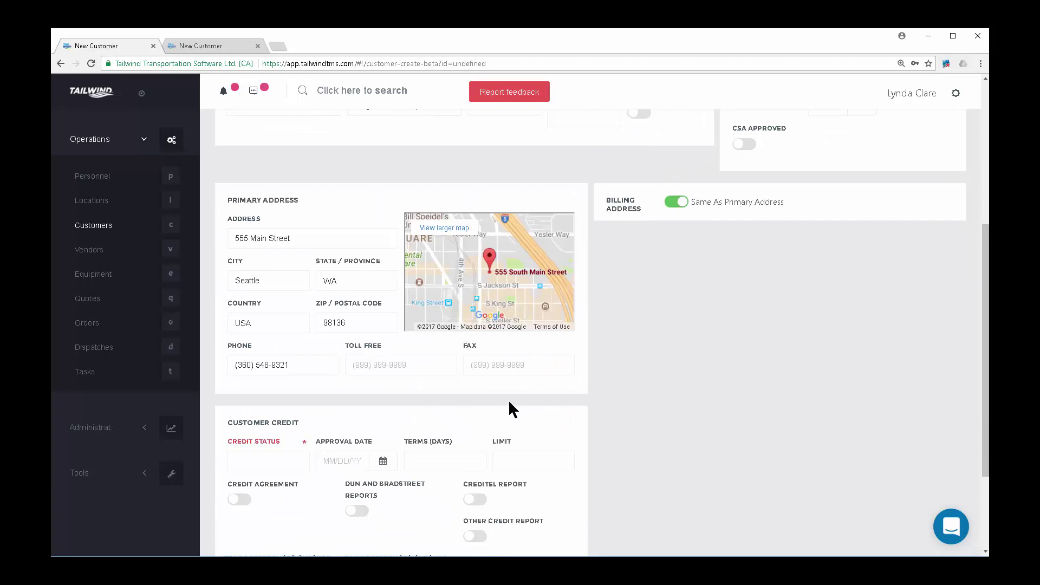
scroll(510, 402, "down", 2)
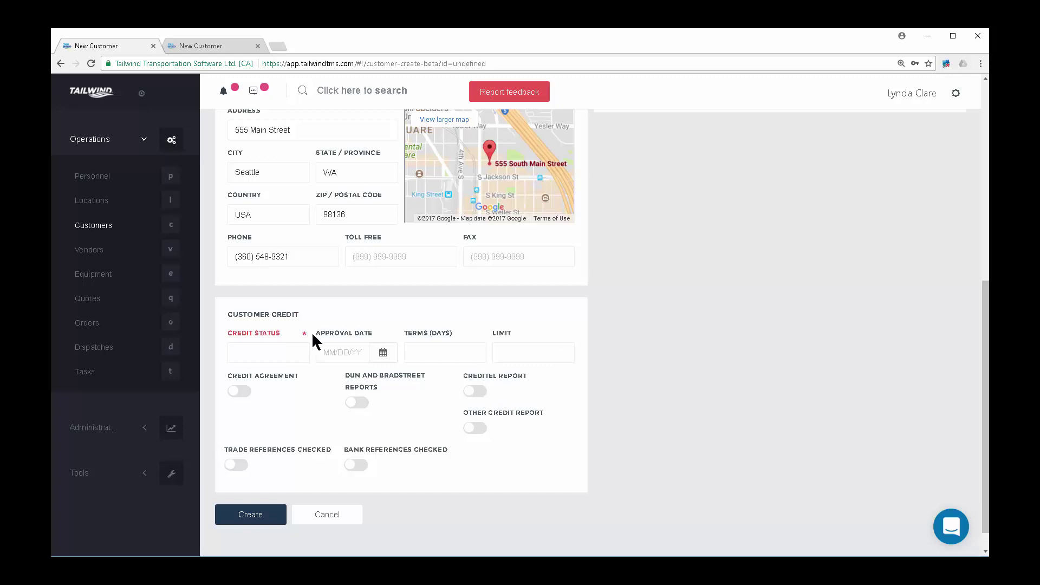
left_click(285, 347)
left_click(277, 404)
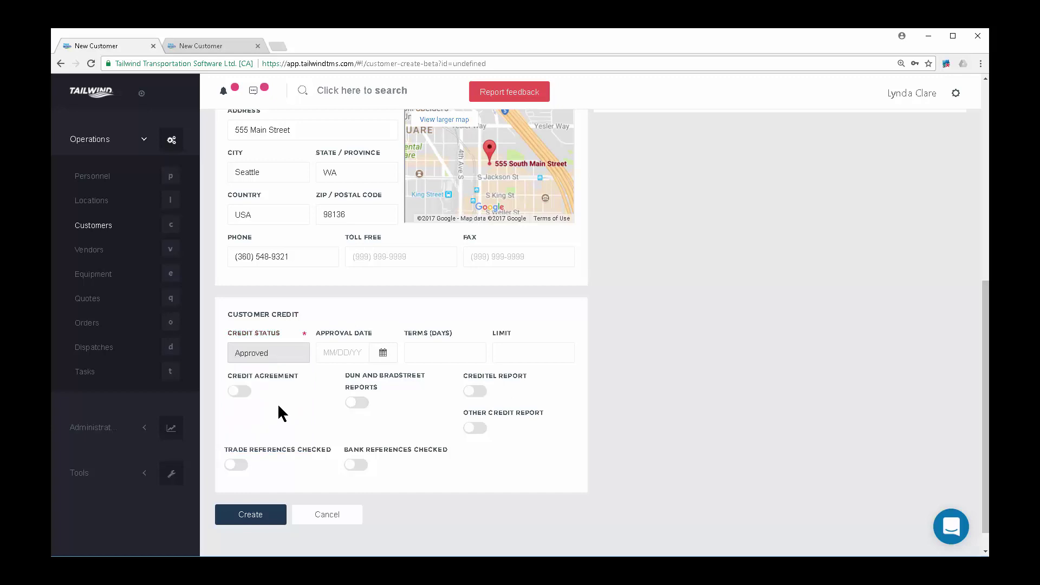
left_click(334, 351)
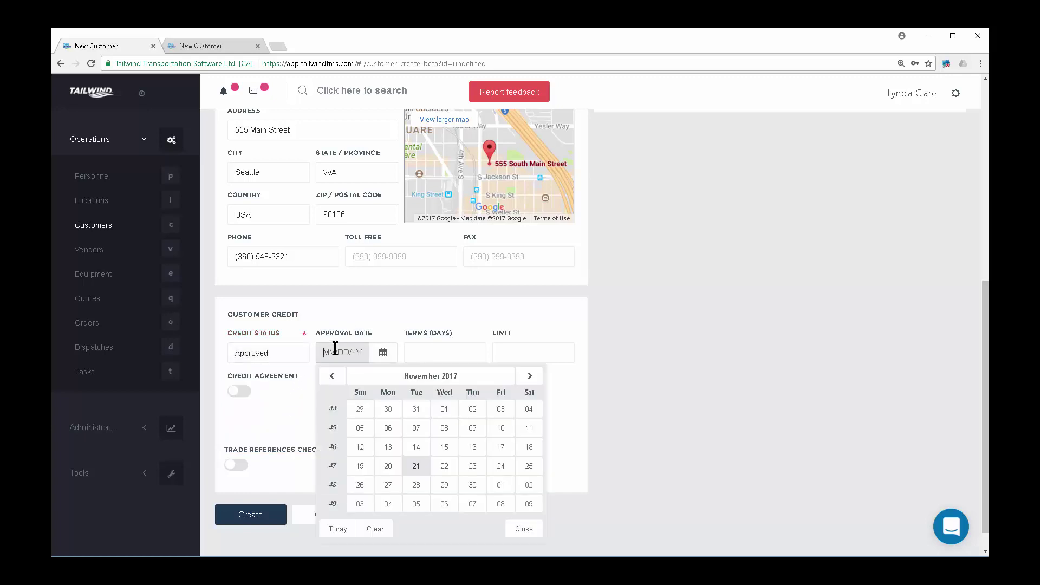
left_click(387, 412)
Enter 30-day terms and a 25000.00 limit, and mark the agreement and references checked
left_click(445, 356)
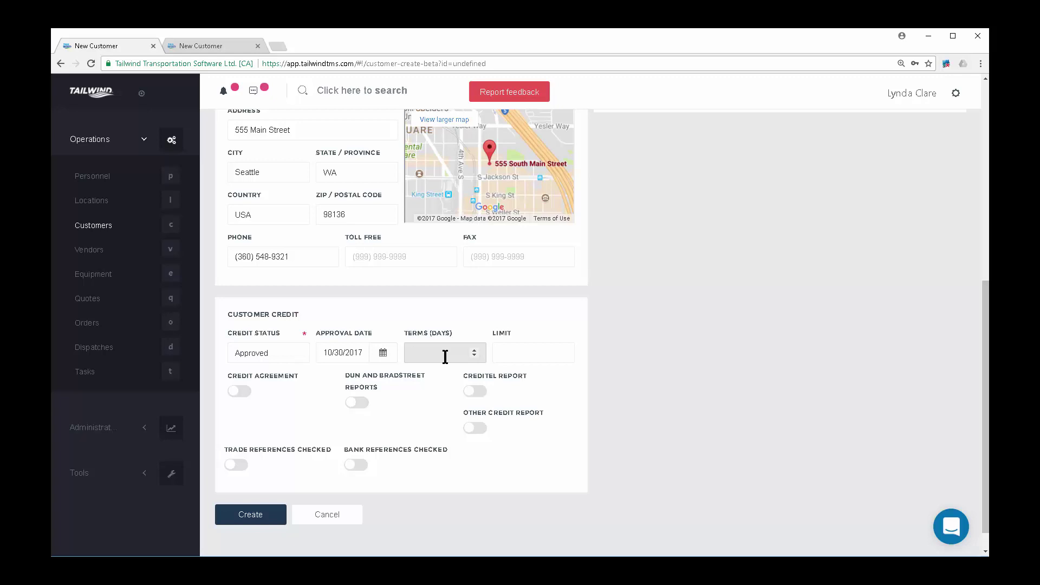
type("15")
key("BackSpace")
key("BackSpace")
type("3")
left_click(516, 350)
type("25")
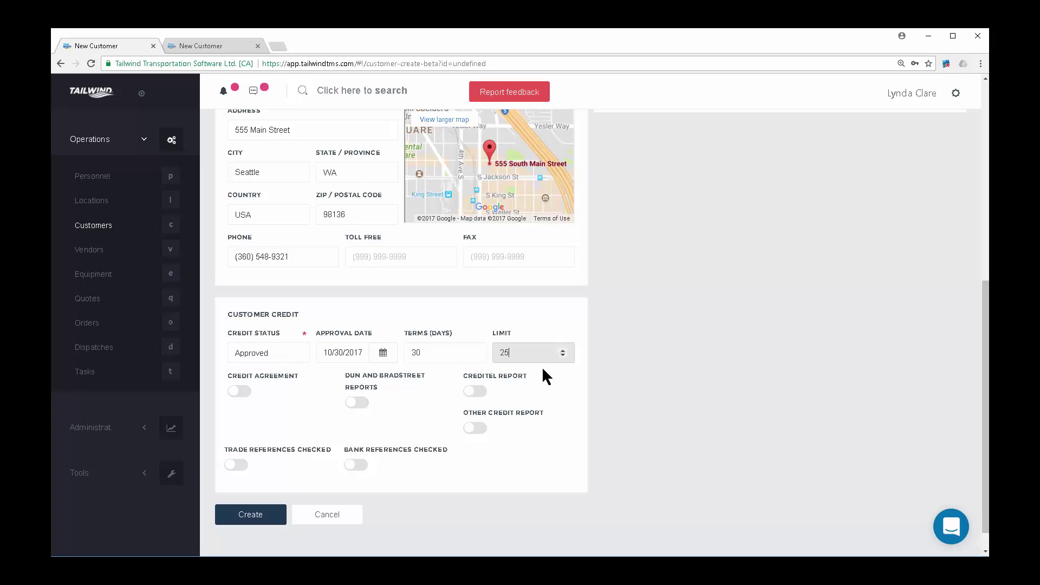
type("000.00")
left_click(247, 391)
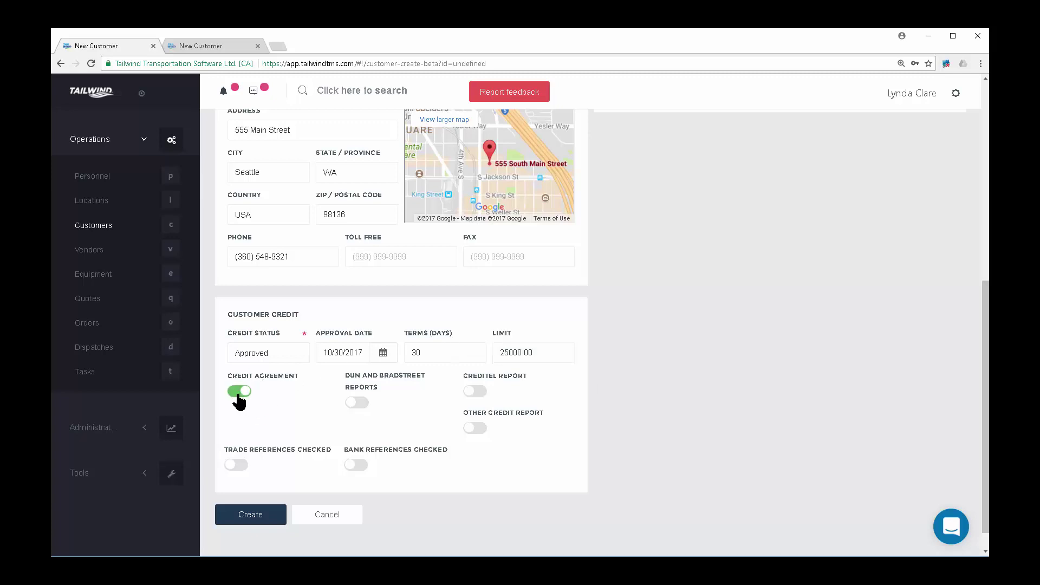
left_click(237, 465)
Create the Star Distribution customer record from the bottom of the form
scroll(676, 345, "down", 1)
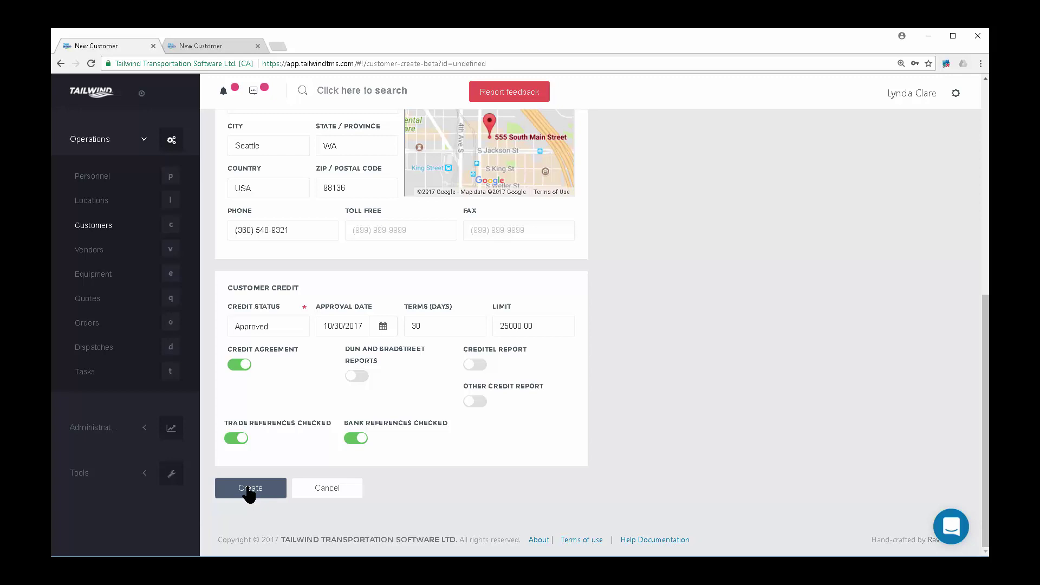
left_click(248, 490)
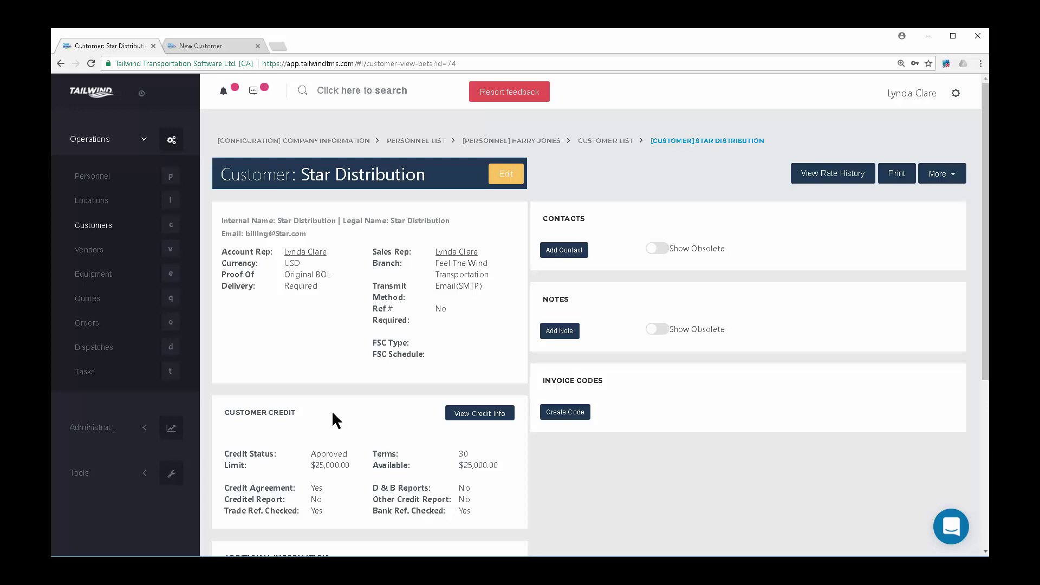
Add Star Distribution's first contact with the person's name, position, phone and e-mail address
left_click(574, 252)
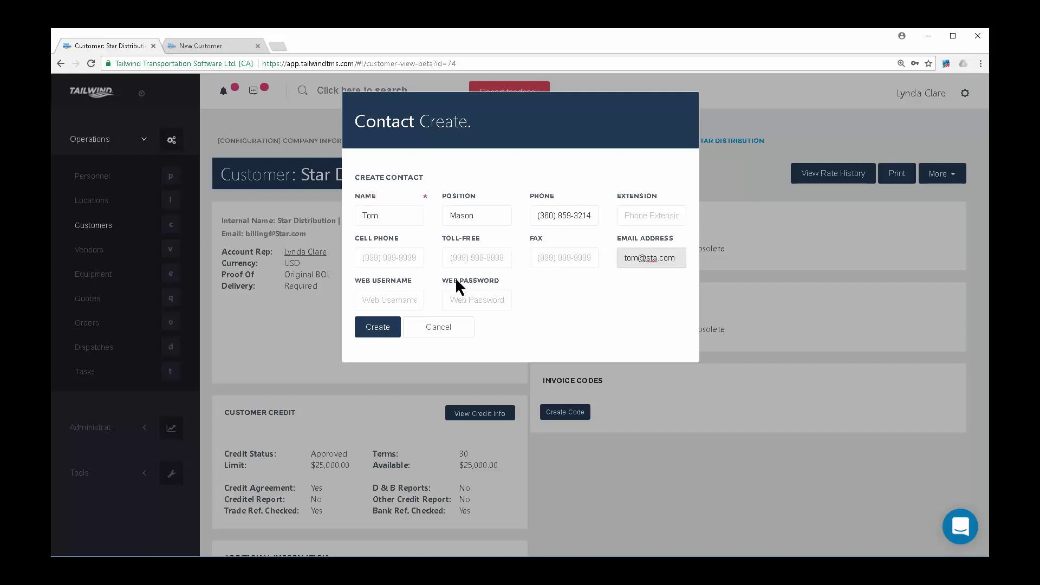
left_click_drag(413, 280, 515, 287)
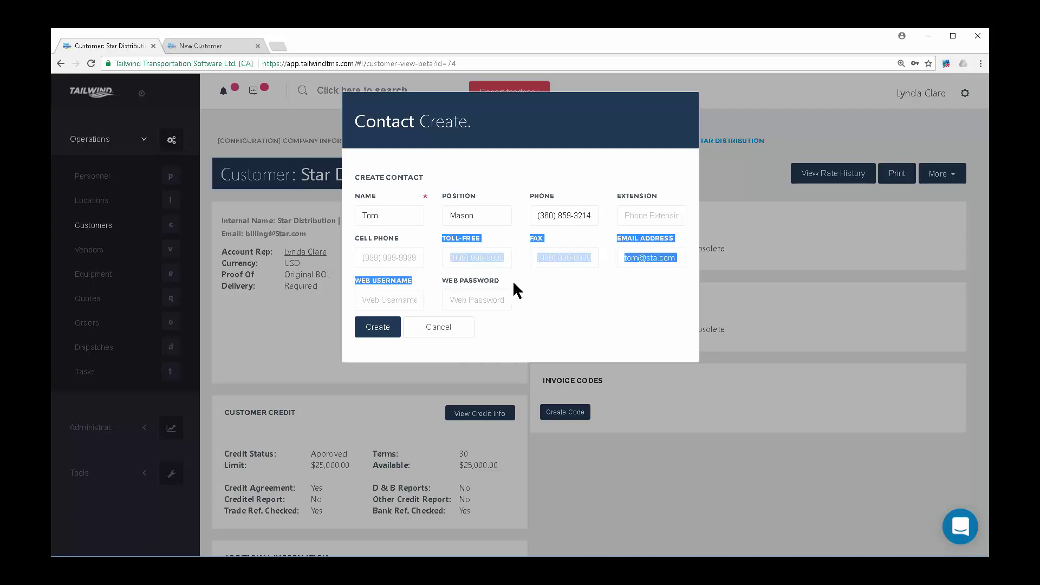
left_click(506, 283)
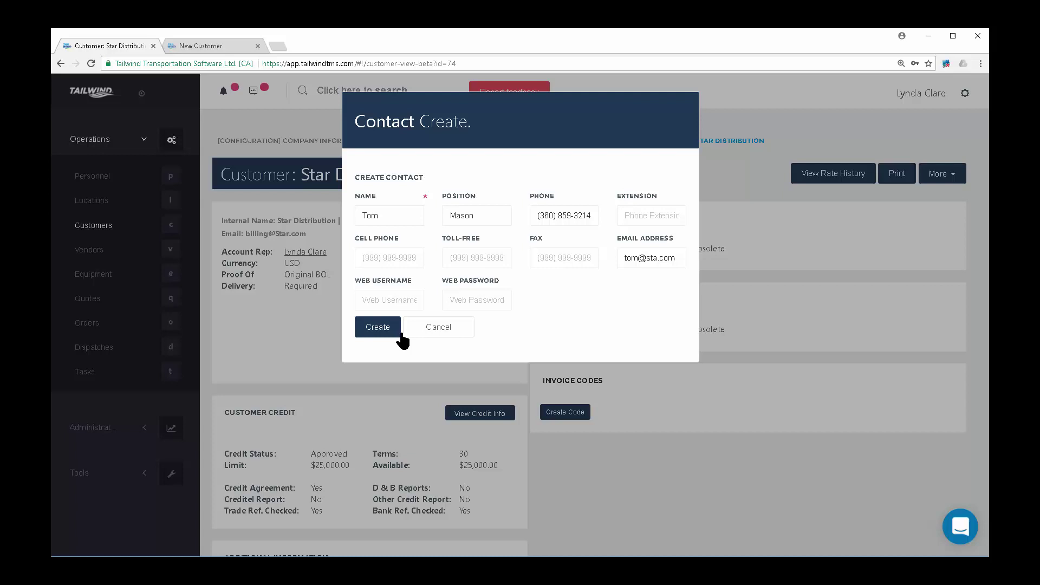
left_click(379, 327)
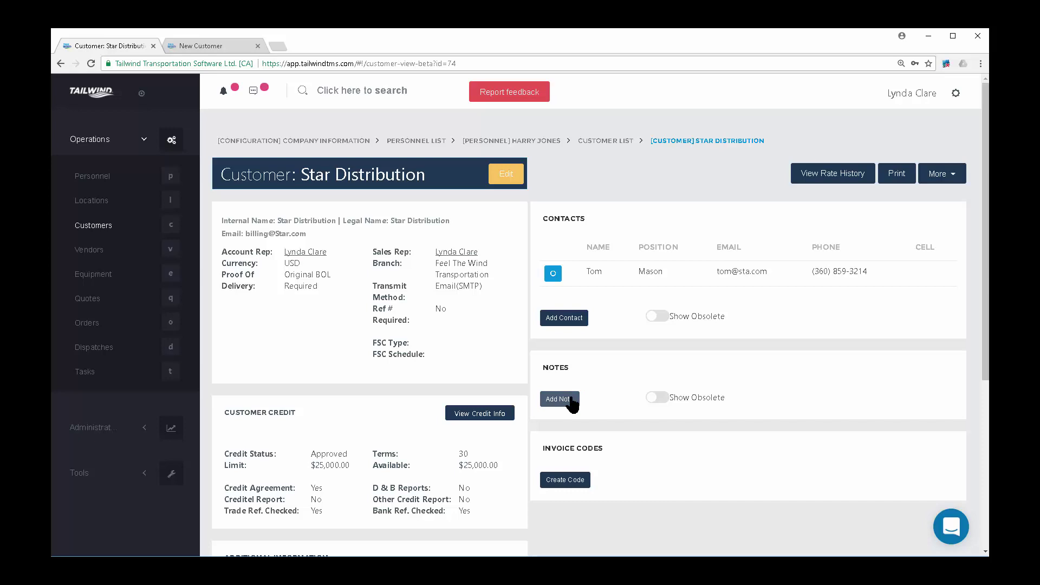
scroll(575, 412, "down", 1)
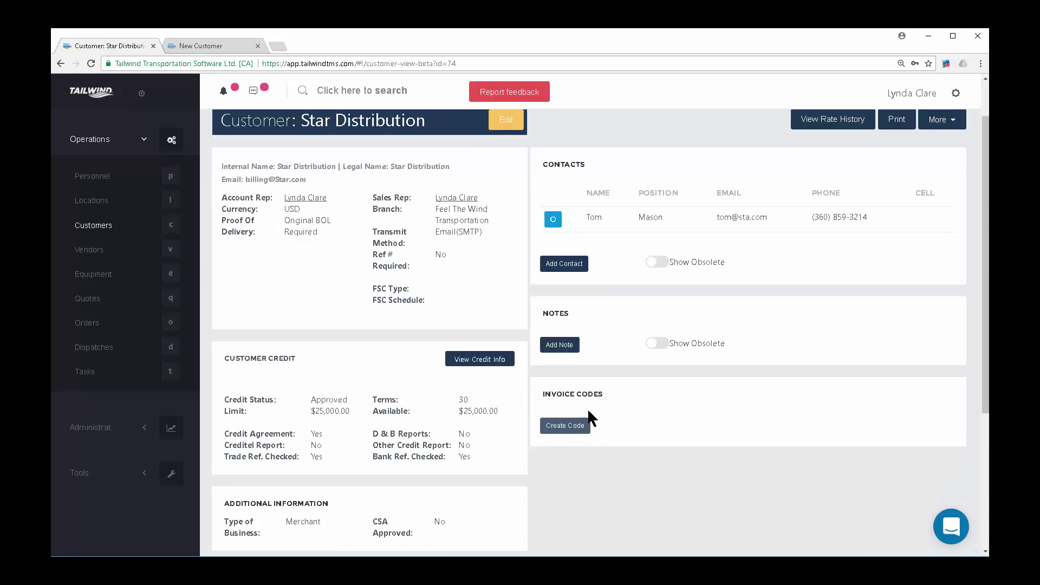
left_click_drag(602, 395, 551, 394)
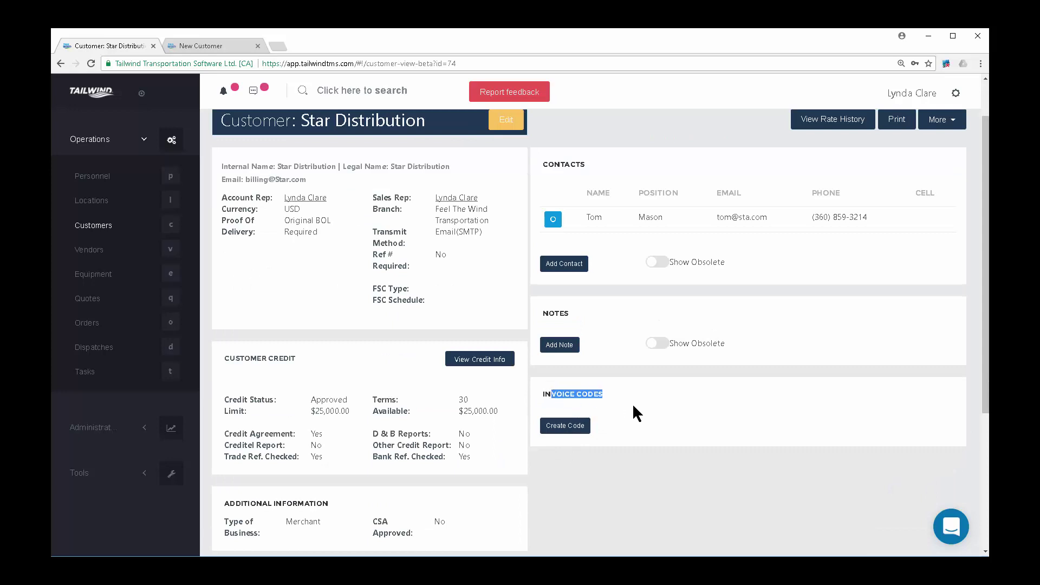